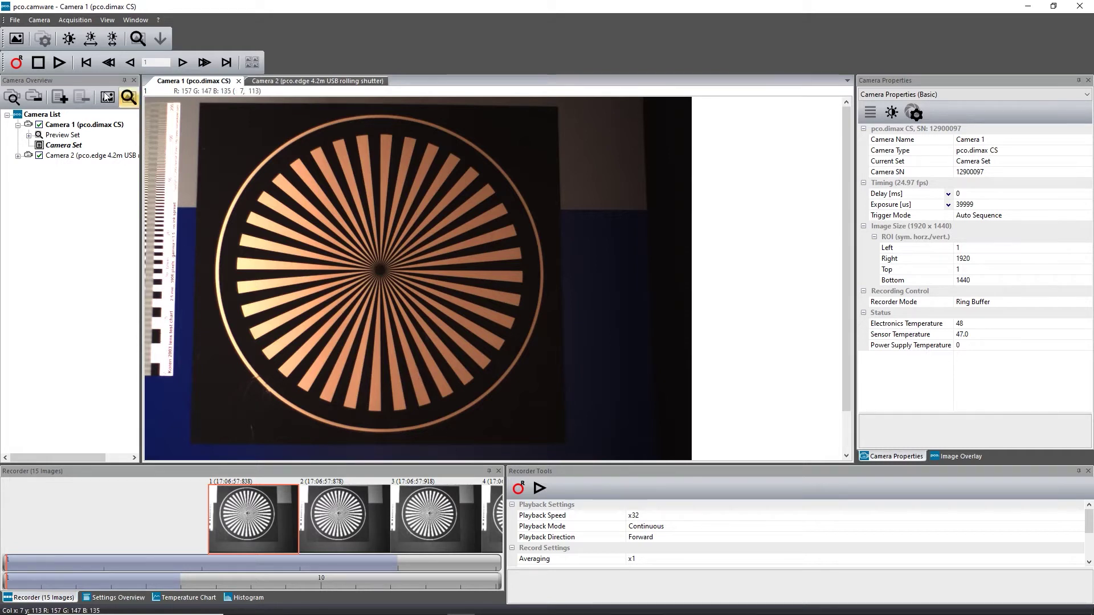
{"action": "left_click", "coordinate": [17, 22]}
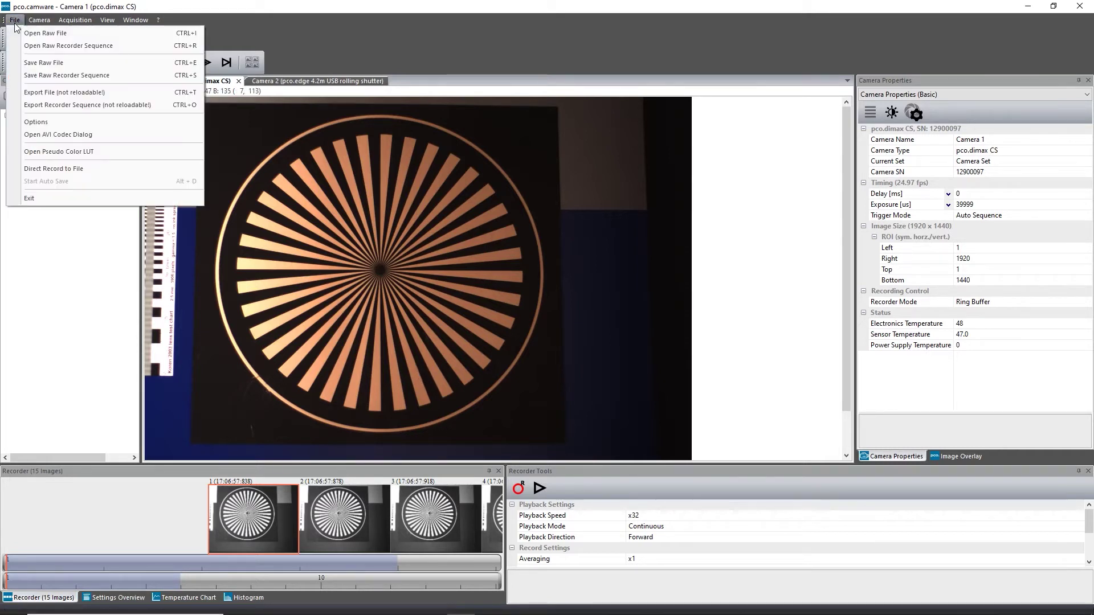
{"action": "left_click", "coordinate": [26, 63]}
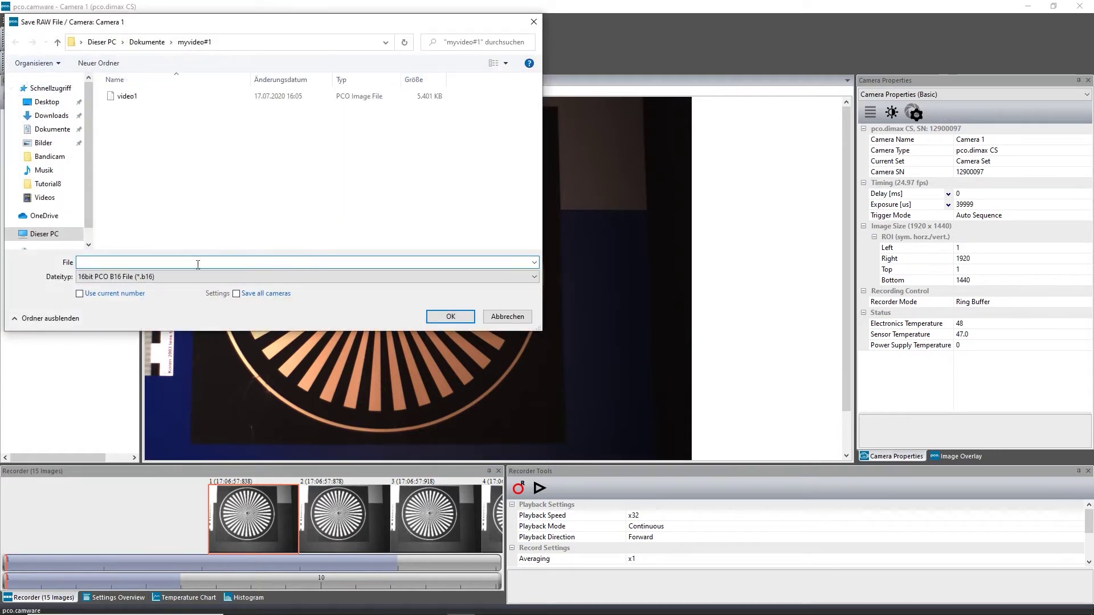
{"action": "left_click", "coordinate": [200, 276]}
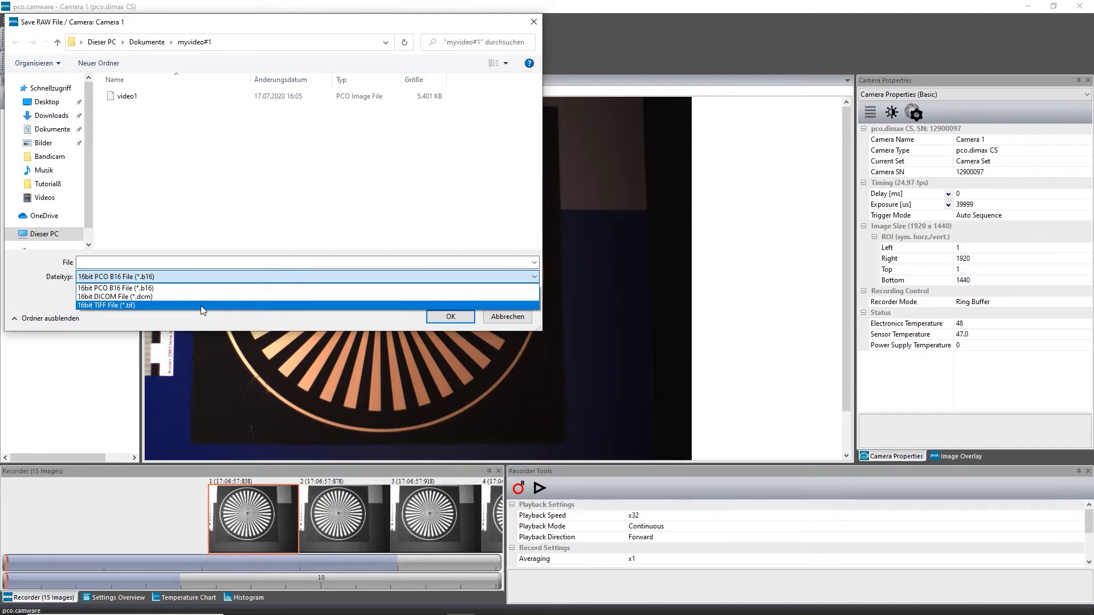
{"action": "left_click", "coordinate": [498, 318]}
{"action": "left_click", "coordinate": [497, 318]}
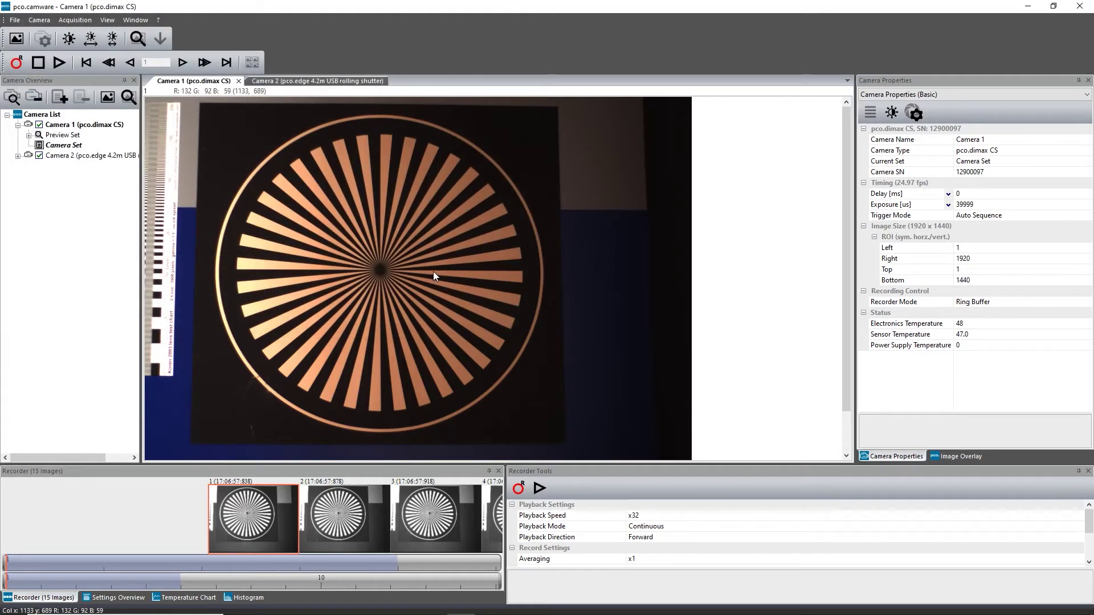
{"action": "left_click", "coordinate": [17, 21]}
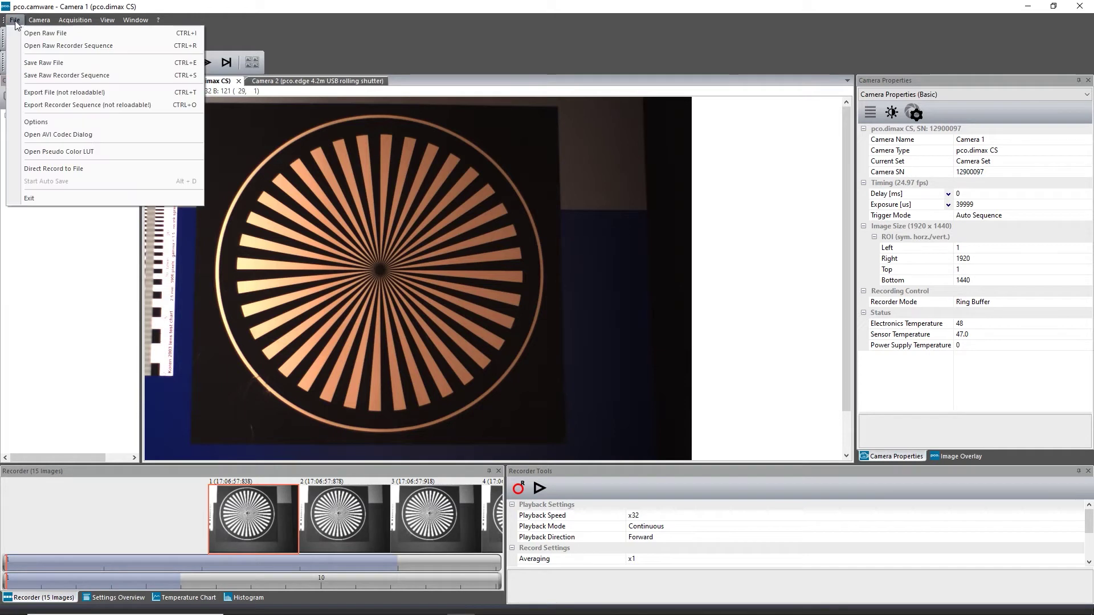
{"action": "left_click", "coordinate": [51, 93]}
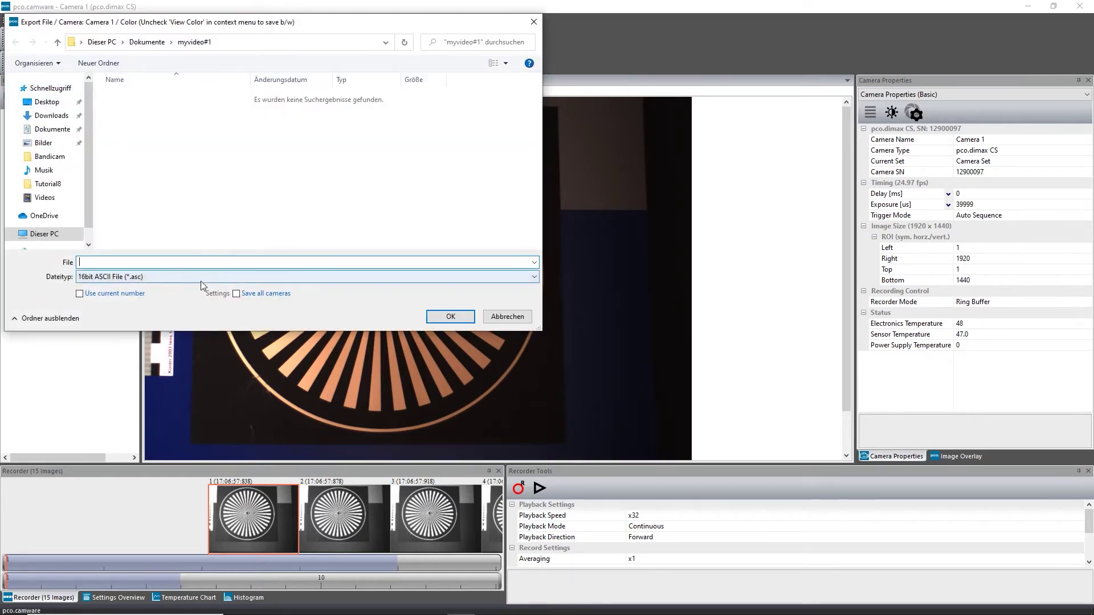
{"action": "left_click", "coordinate": [200, 280]}
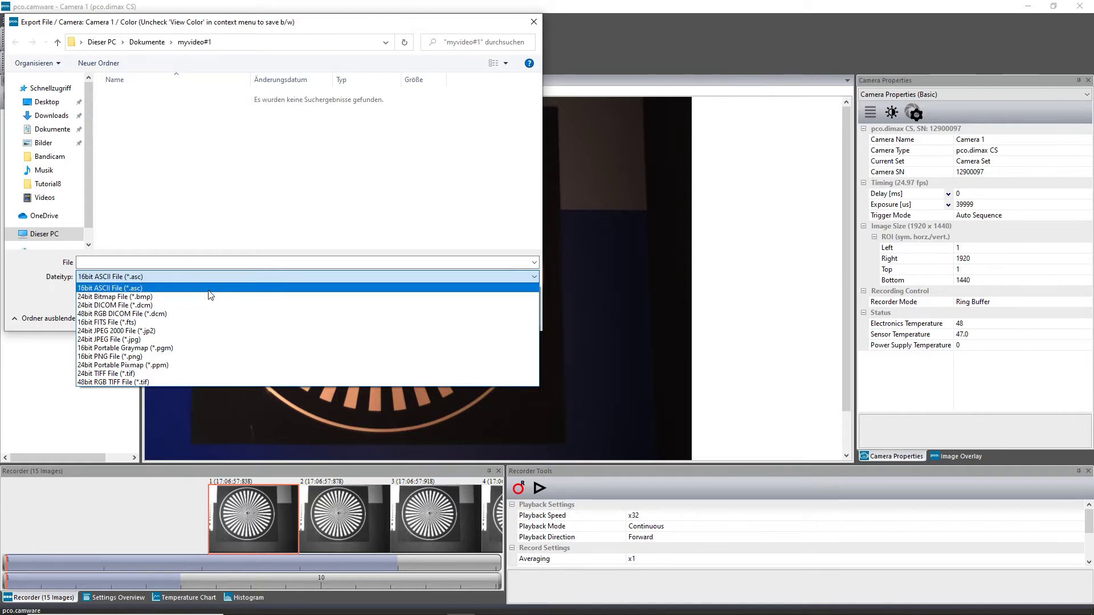
{"action": "left_click", "coordinate": [65, 292]}
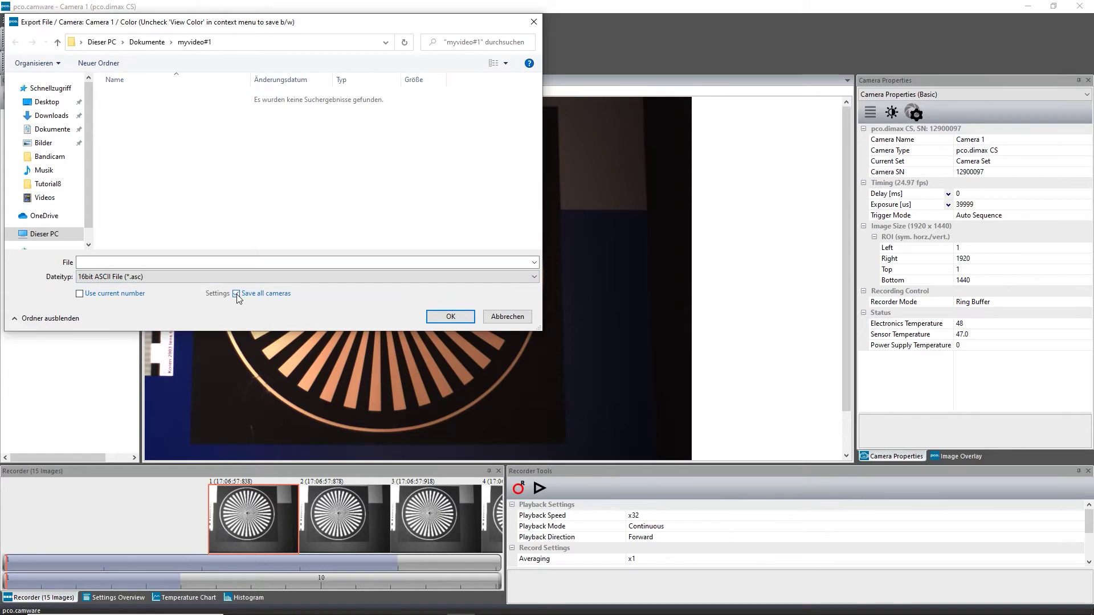
{"action": "left_click", "coordinate": [501, 318]}
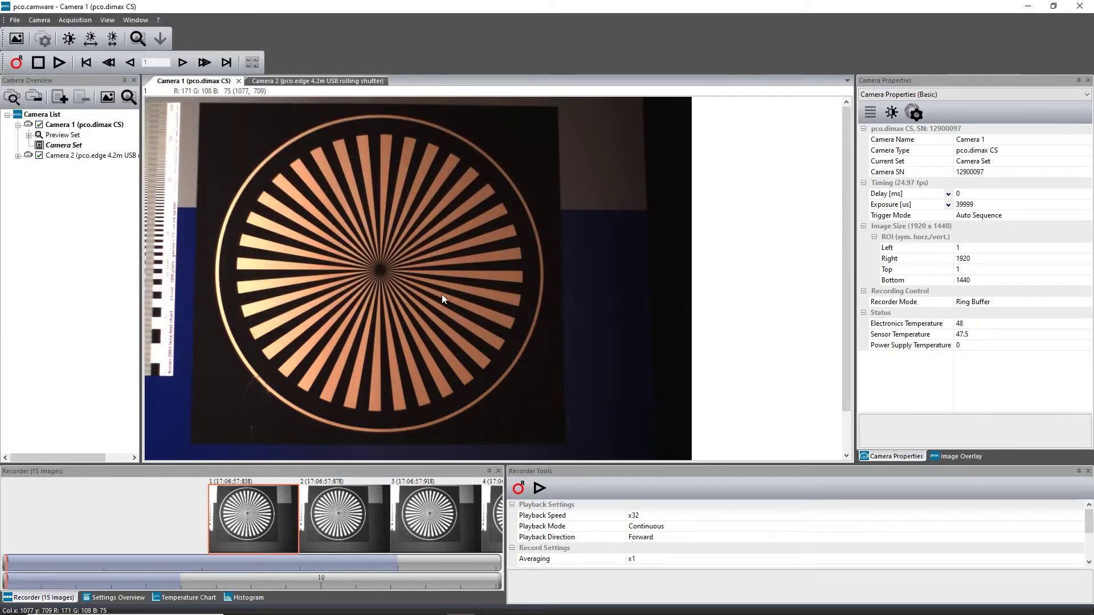
{"action": "left_click", "coordinate": [15, 19]}
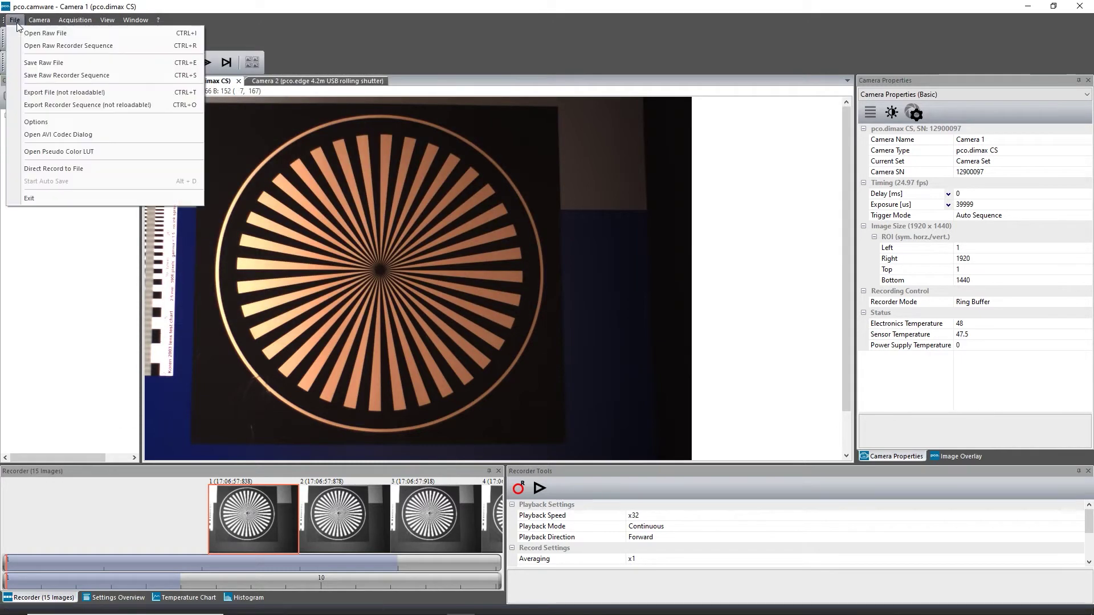
Step: Start saving the raw recorder sequence, keep the B16 file type, and set stop image 100
{"action": "left_click", "coordinate": [44, 77]}
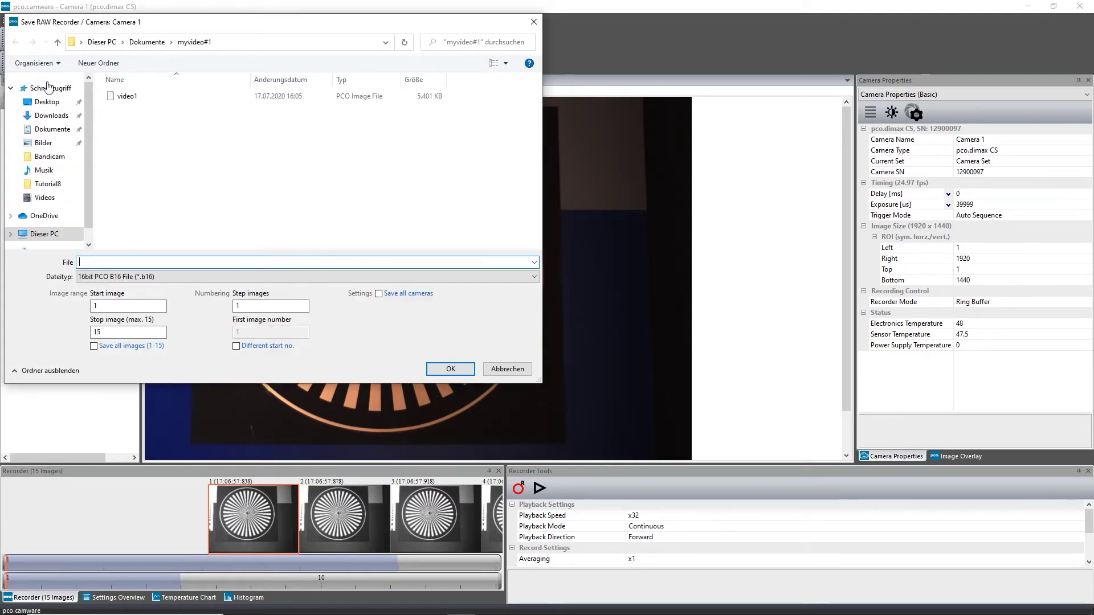
{"action": "left_click", "coordinate": [128, 283]}
{"action": "left_click", "coordinate": [134, 284]}
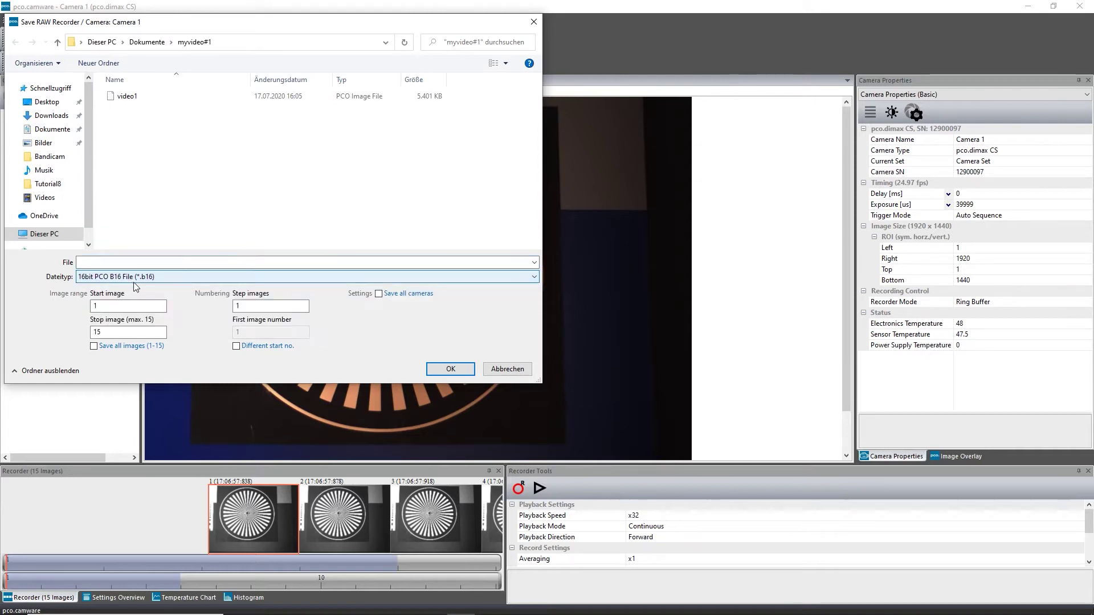
{"action": "double_click", "coordinate": [137, 332]}
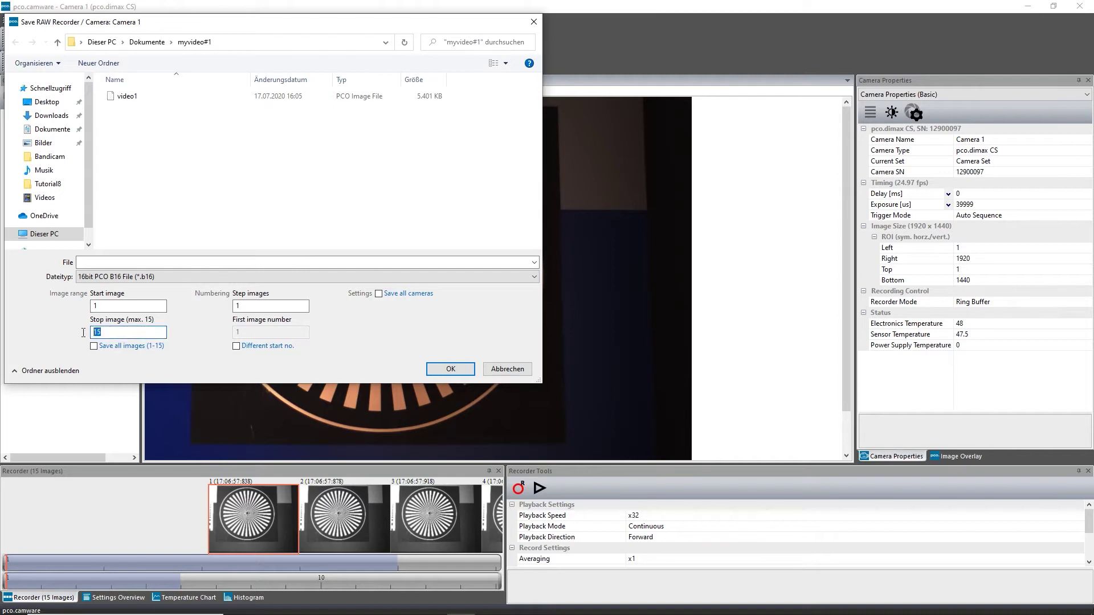
{"action": "type", "text": "100"}
Step: Set step images to 10 and start image 5, recheck the file types, then cancel saving
{"action": "left_click", "coordinate": [244, 307]}
{"action": "type", "text": "0"}
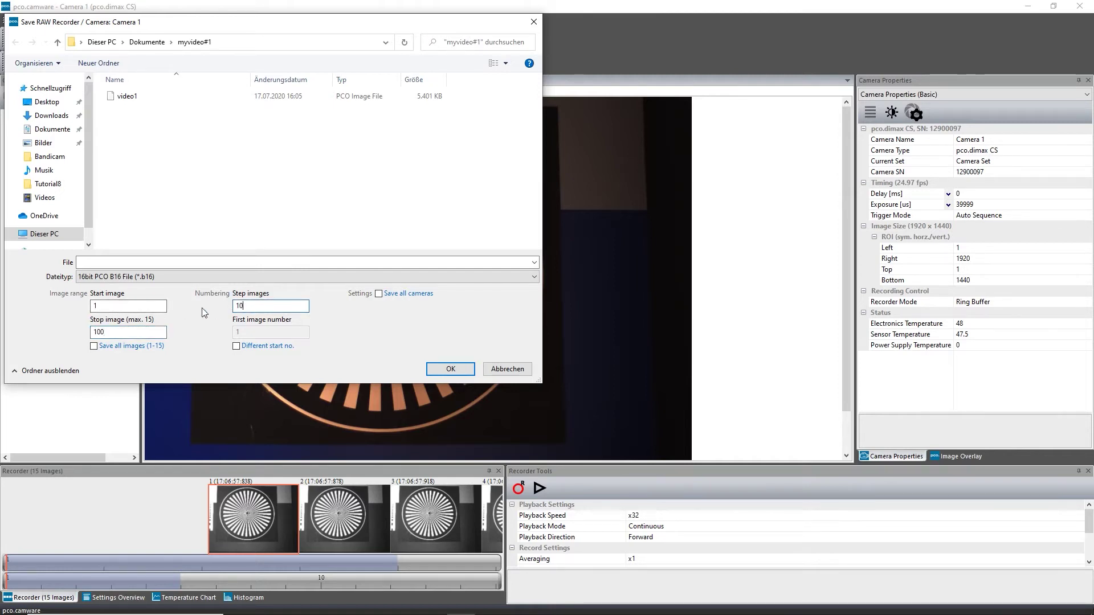
{"action": "left_click", "coordinate": [139, 307]}
{"action": "left_click", "coordinate": [211, 278]}
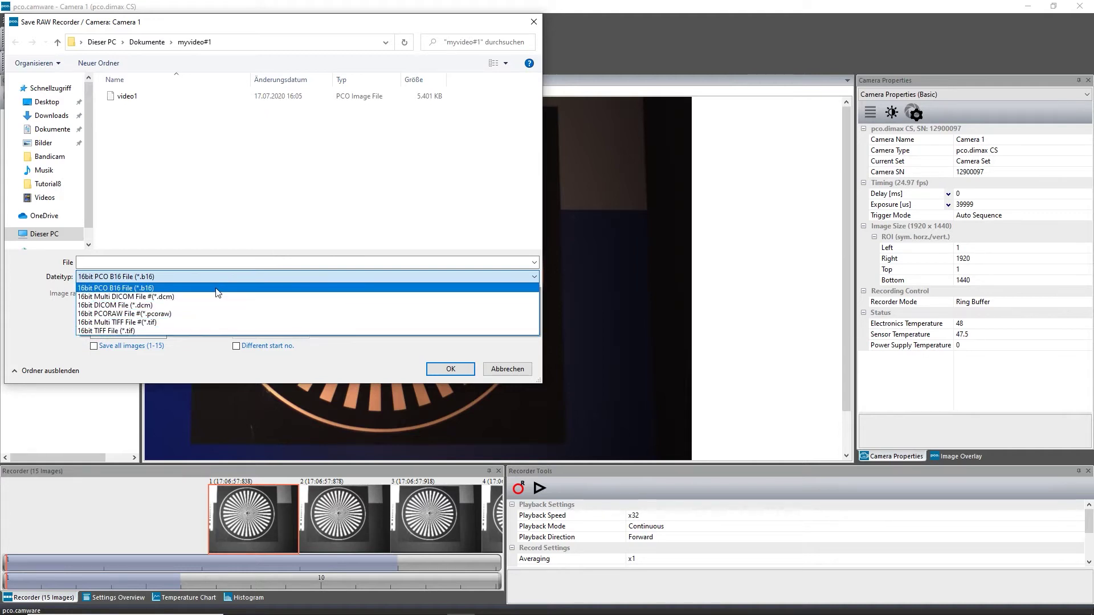
{"action": "left_click", "coordinate": [504, 371]}
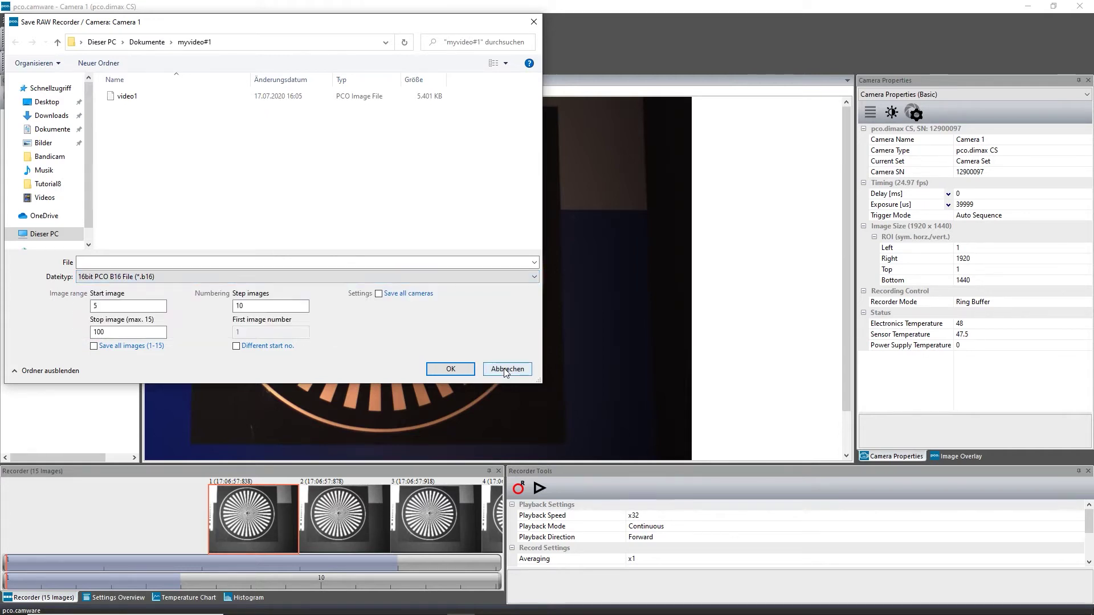
{"action": "left_click", "coordinate": [503, 370]}
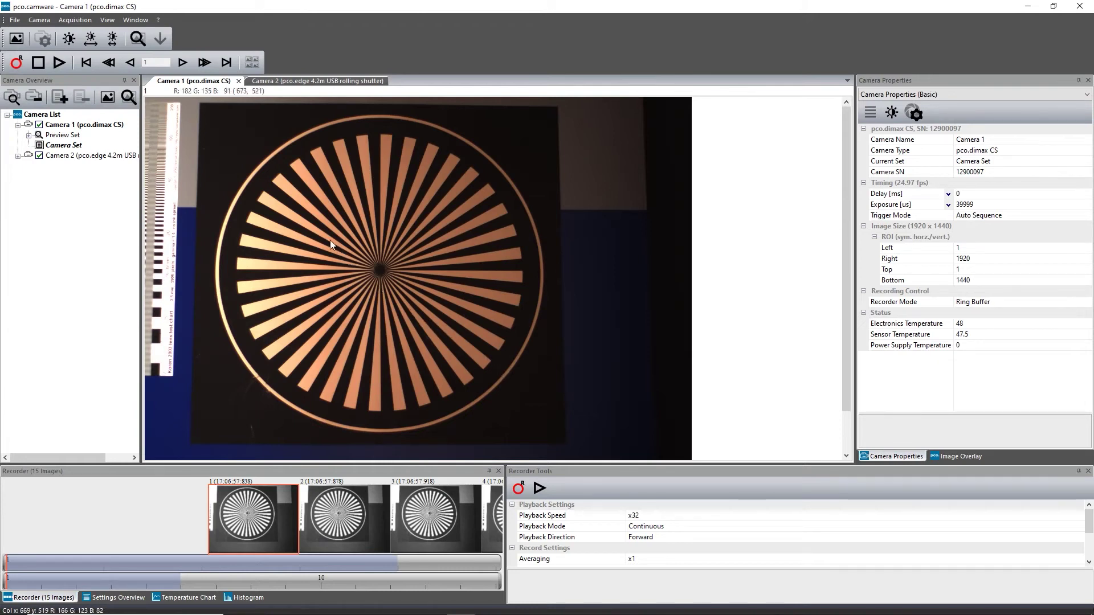
Step: Add a Save ROI from the image's context menu and resize it to about 1322x798 over the star target
{"action": "right_click", "coordinate": [311, 222]}
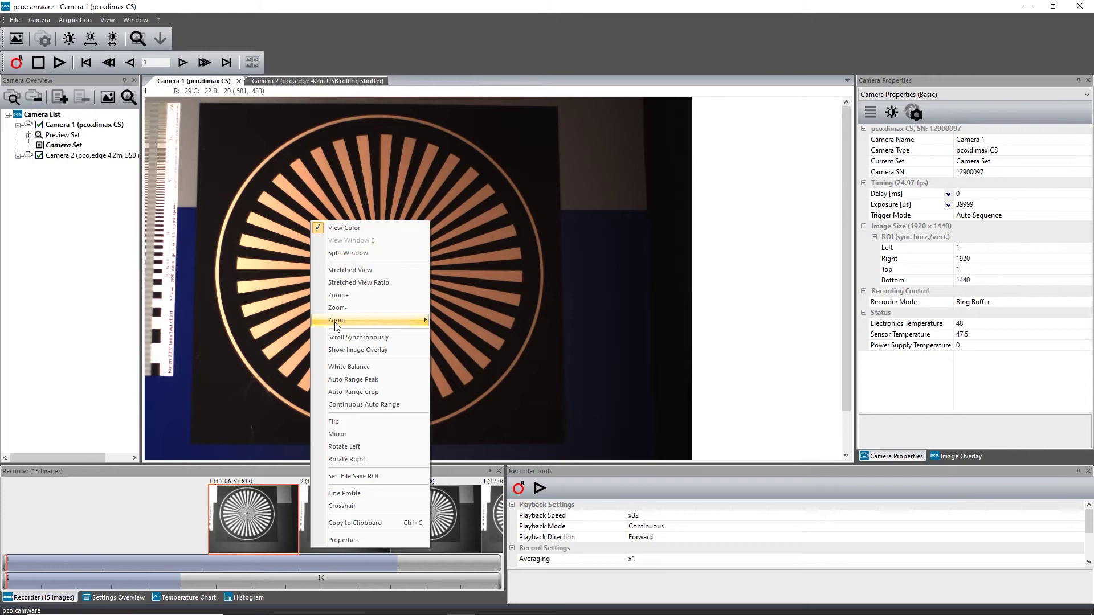
{"action": "left_click", "coordinate": [348, 476]}
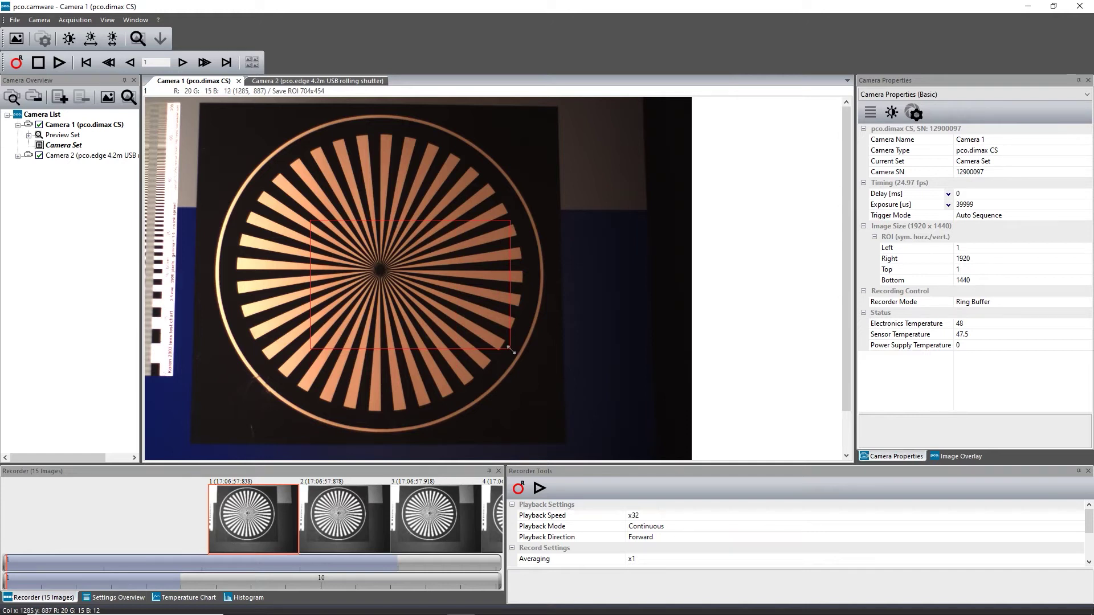
{"action": "left_click_drag", "start_coordinate": [450, 311], "coordinate": [370, 254]}
{"action": "left_click_drag", "start_coordinate": [430, 293], "coordinate": [607, 391]}
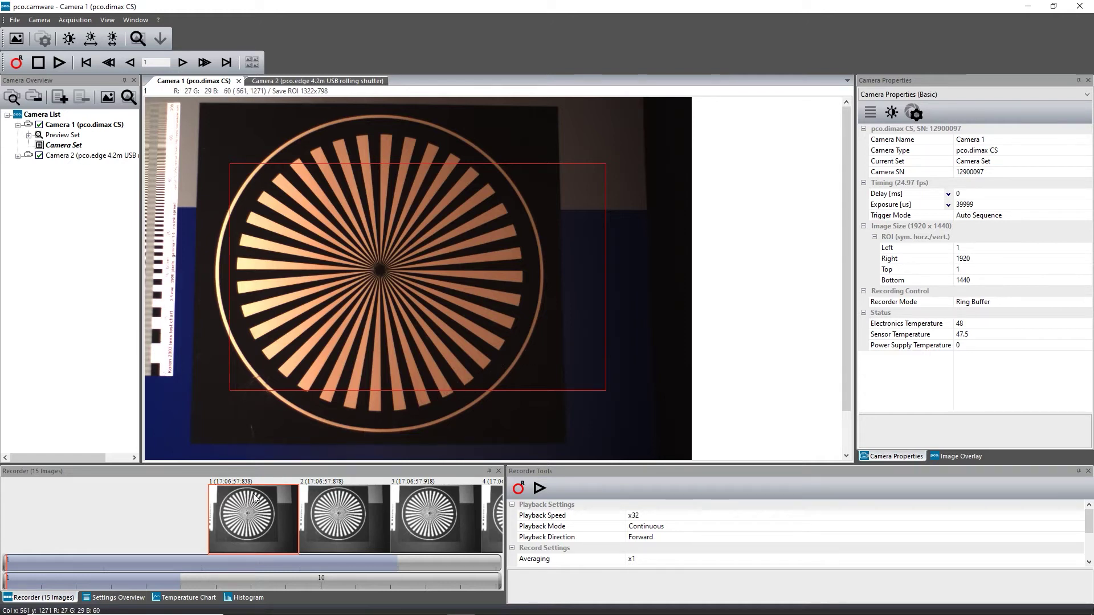
Step: In Settings Overview, widen the Auto Save column and choose Configure 'Auto Save' for Camera 1
{"action": "left_click", "coordinate": [115, 597]}
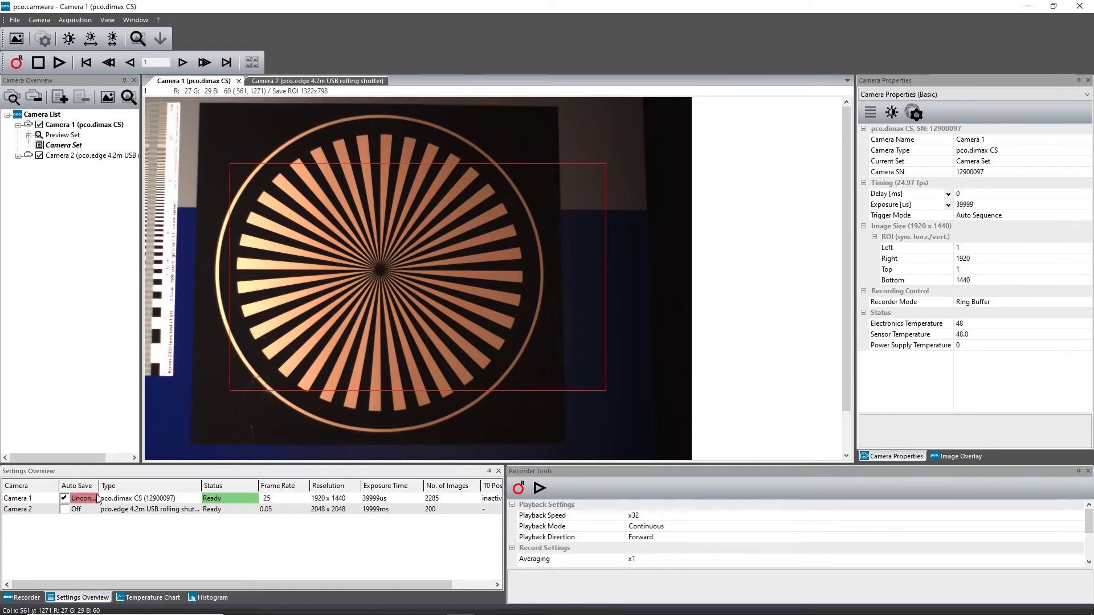
{"action": "left_click_drag", "start_coordinate": [99, 486], "coordinate": [139, 486]}
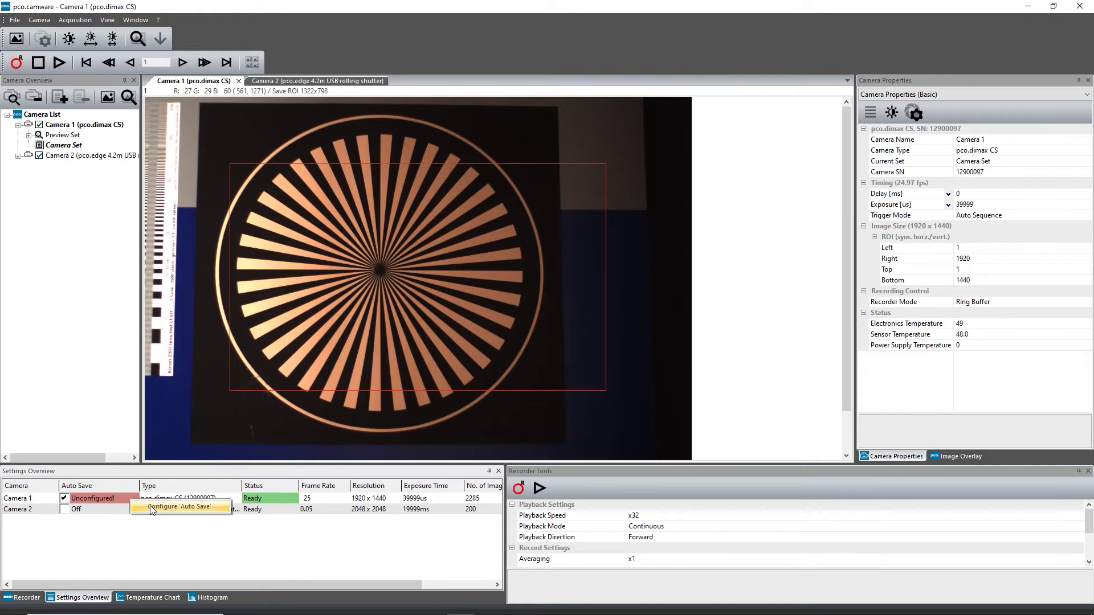
{"action": "left_click", "coordinate": [149, 505]}
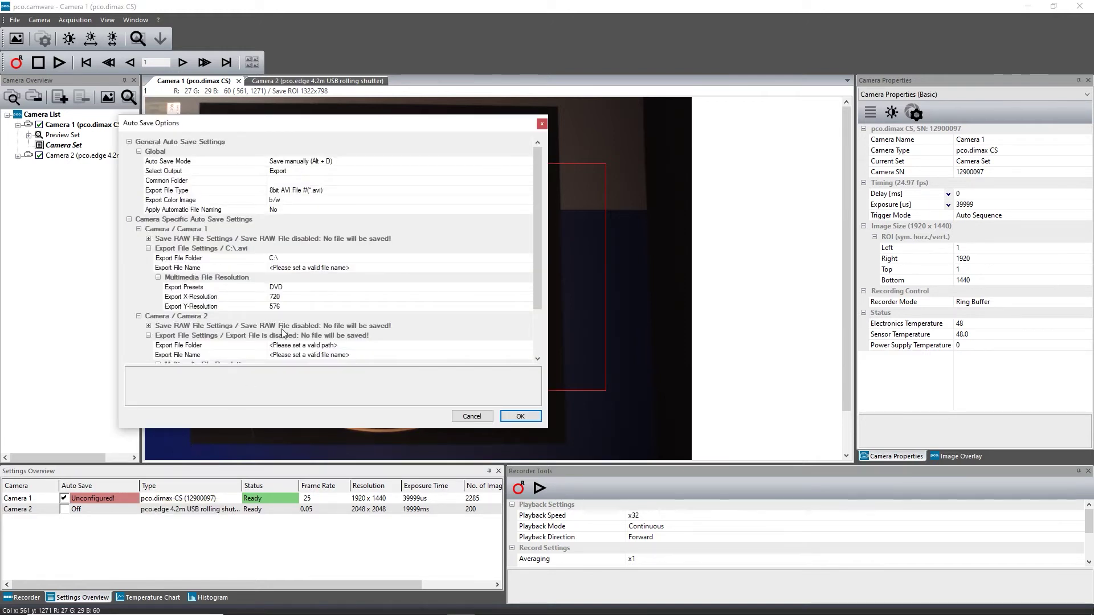
{"action": "left_click", "coordinate": [345, 162]}
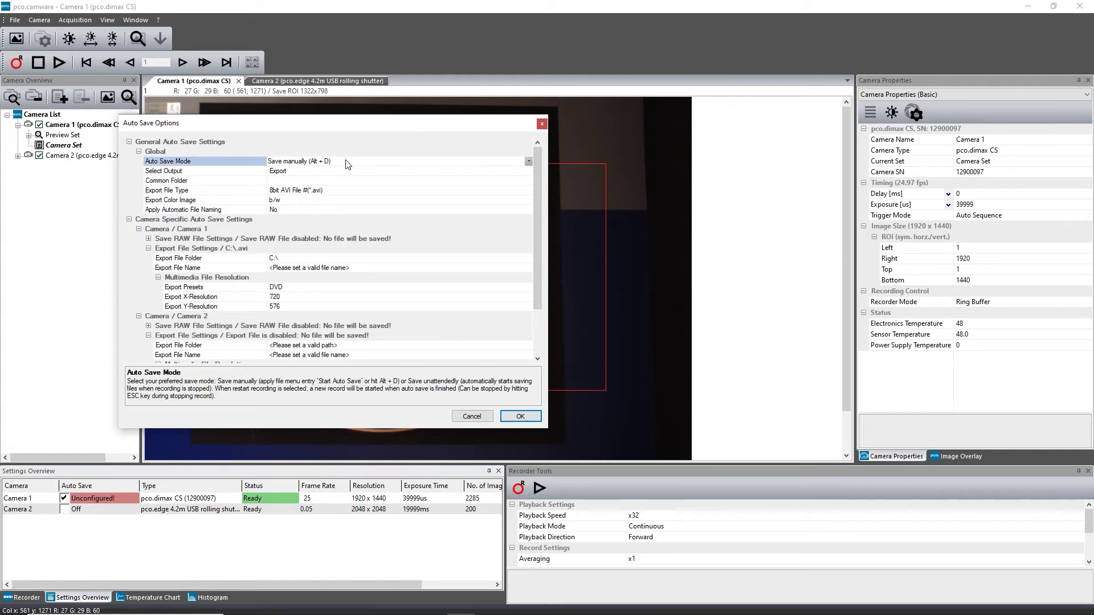
{"action": "left_click", "coordinate": [527, 163]}
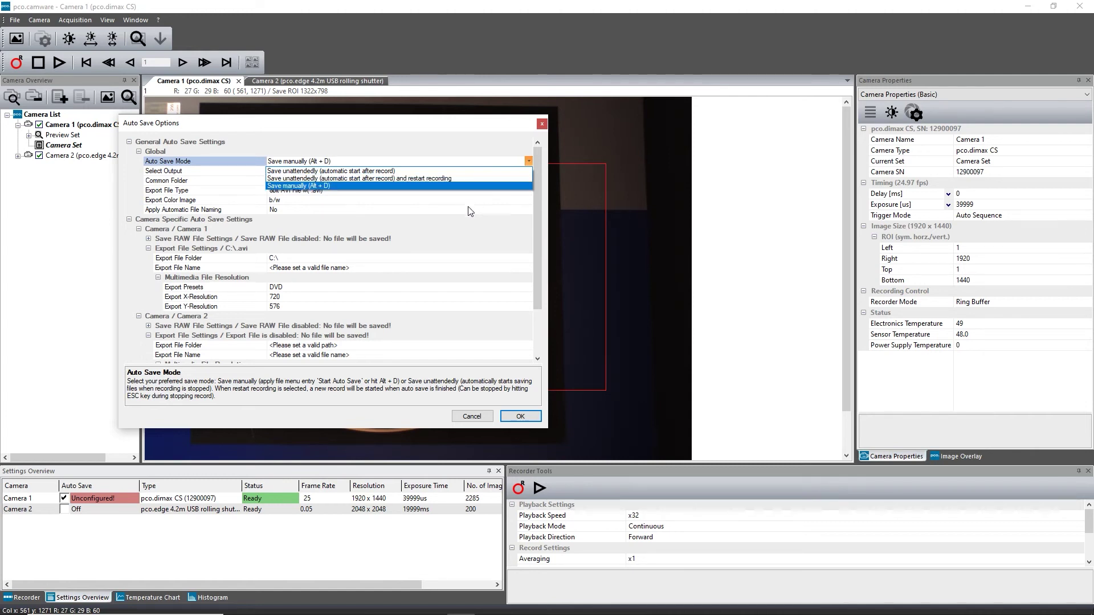
{"action": "left_click", "coordinate": [457, 235]}
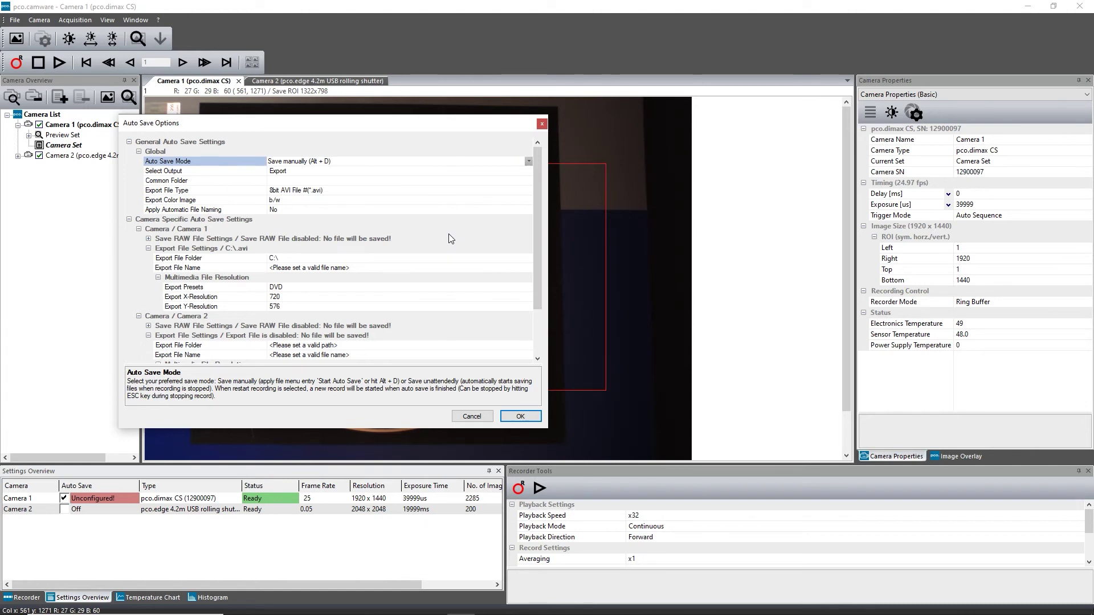
Step: Keep Export as the Auto Save output and set Export Color Image to col
{"action": "left_click", "coordinate": [451, 172]}
{"action": "left_click", "coordinate": [528, 171]}
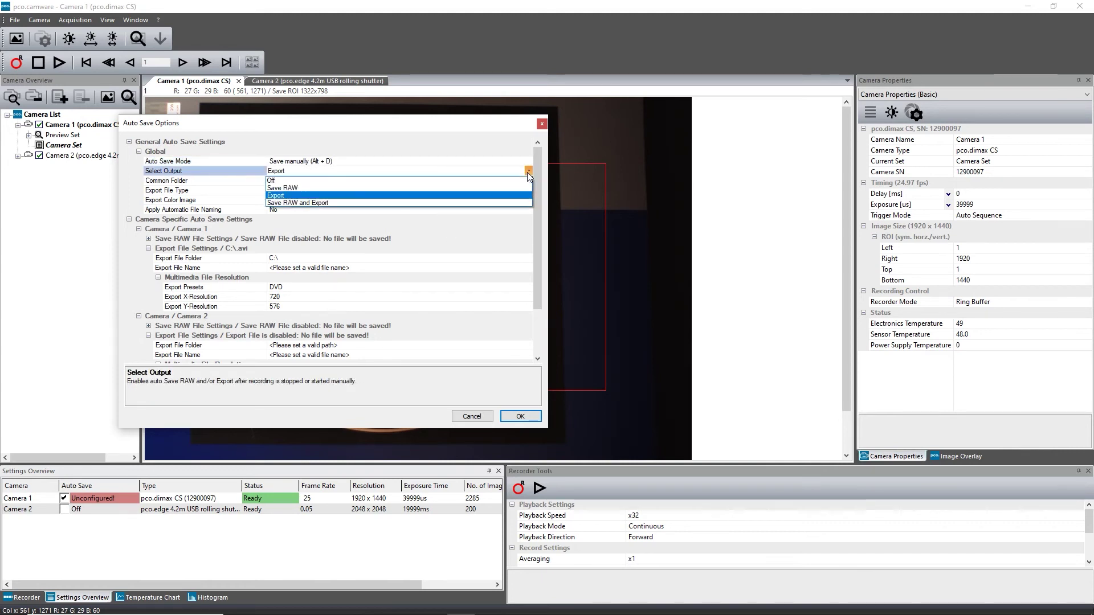
{"action": "left_click", "coordinate": [490, 196]}
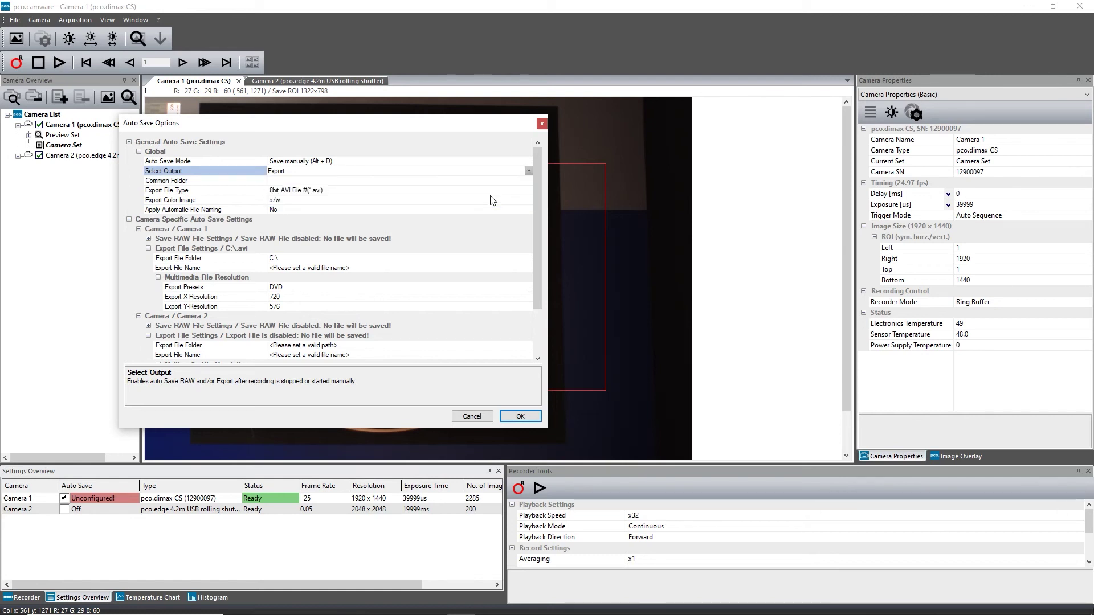
{"action": "left_click", "coordinate": [492, 181]}
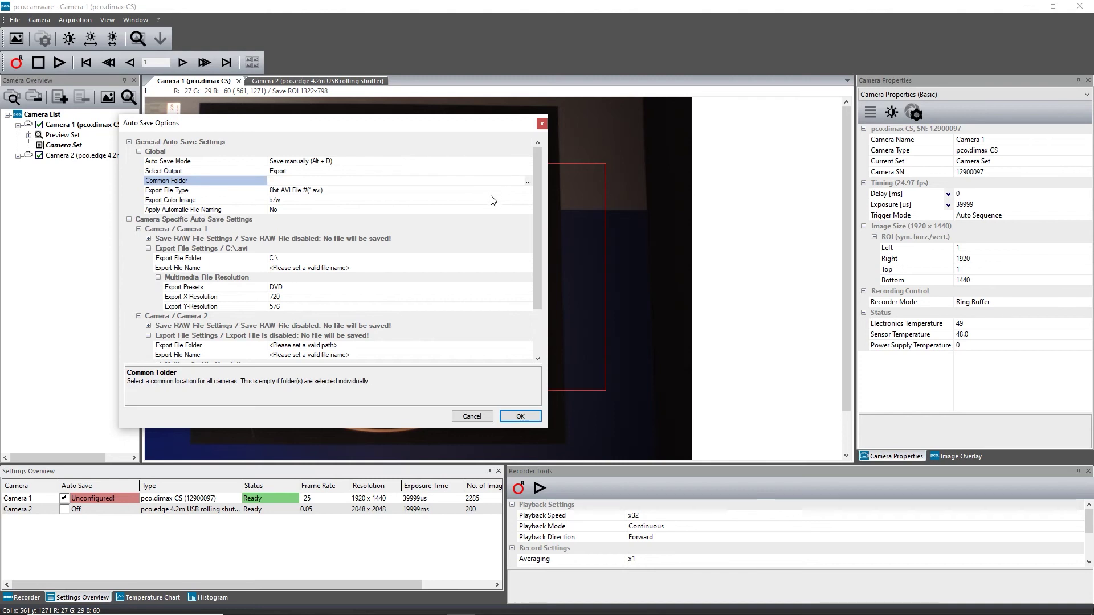
{"action": "left_click", "coordinate": [493, 193]}
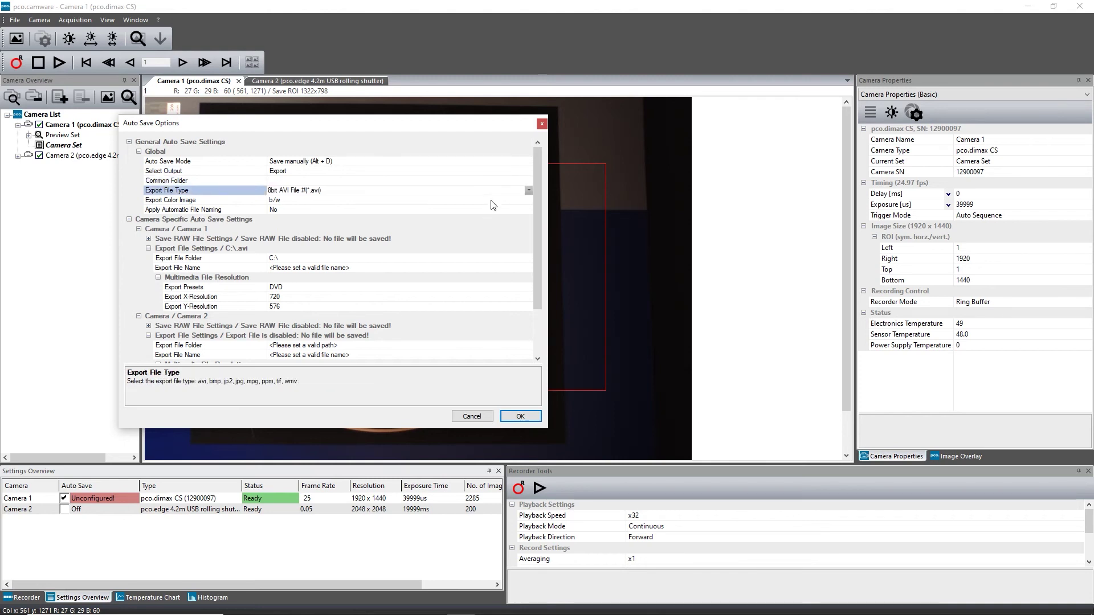
{"action": "left_click", "coordinate": [494, 200]}
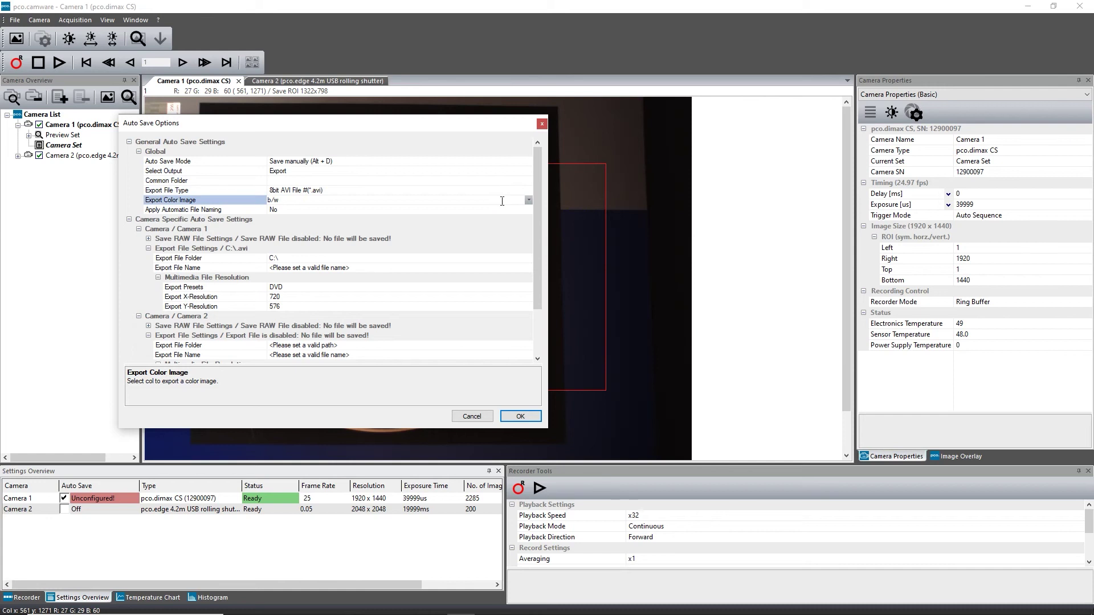
{"action": "left_click", "coordinate": [527, 201]}
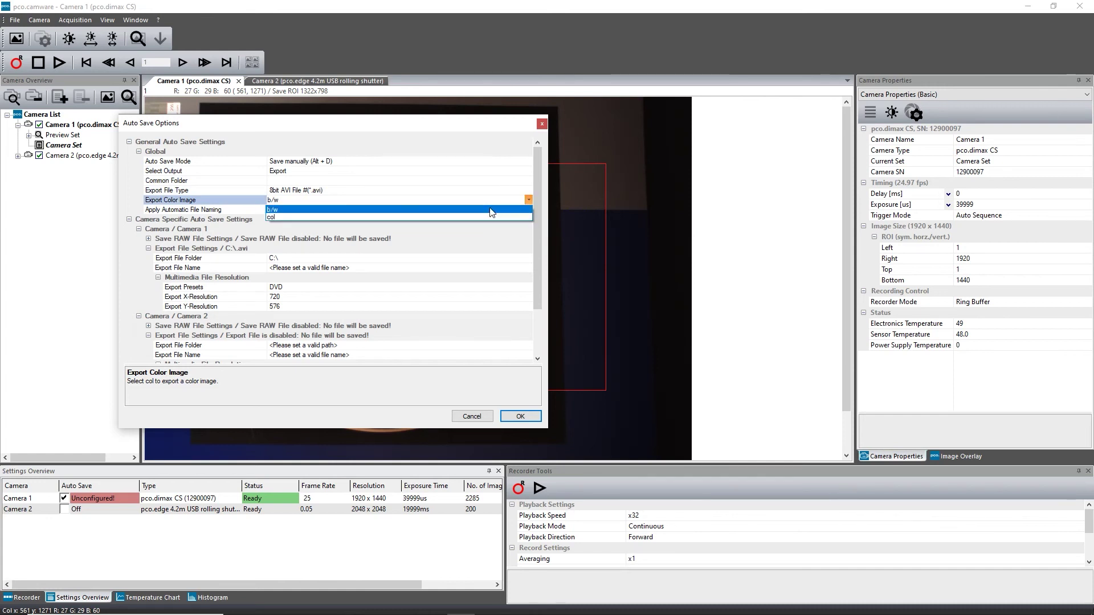
{"action": "left_click", "coordinate": [489, 217]}
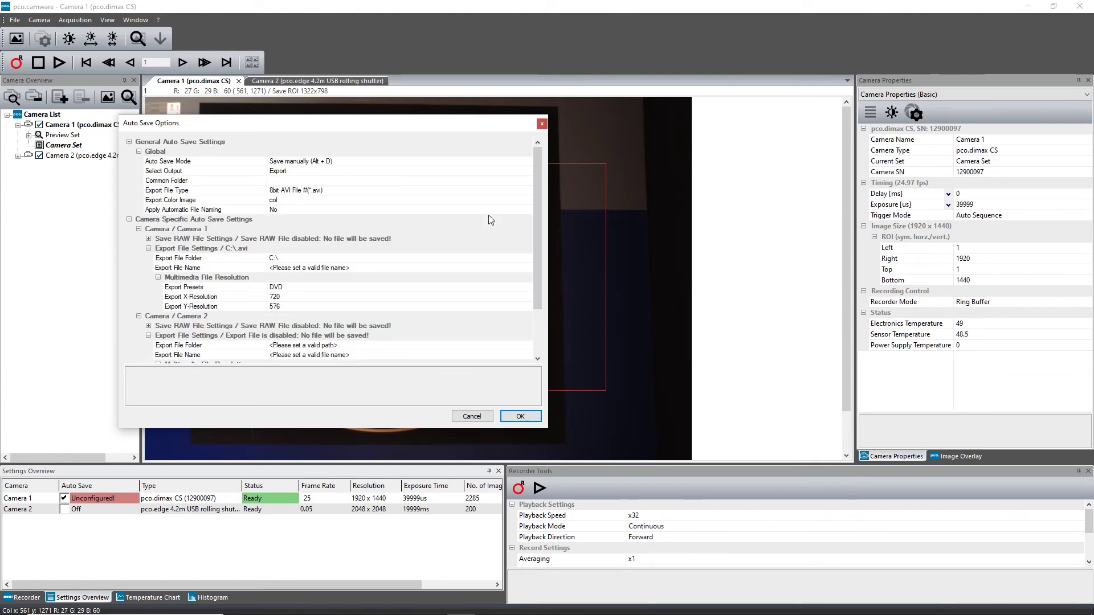
Step: Set Apply Automatic File Naming to Yes
{"action": "left_click", "coordinate": [491, 210]}
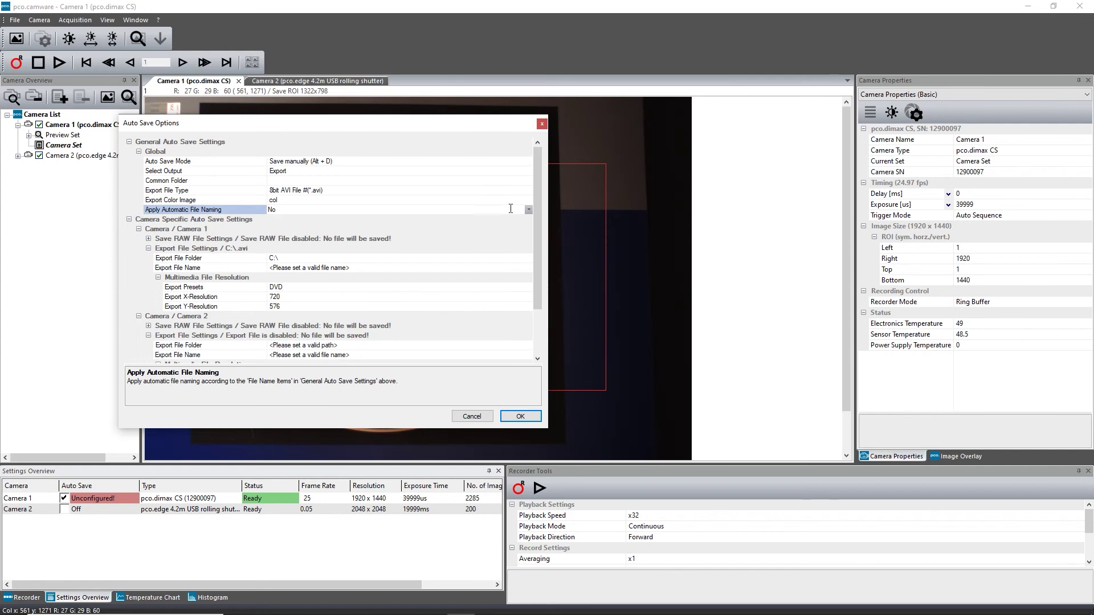
{"action": "left_click", "coordinate": [527, 211]}
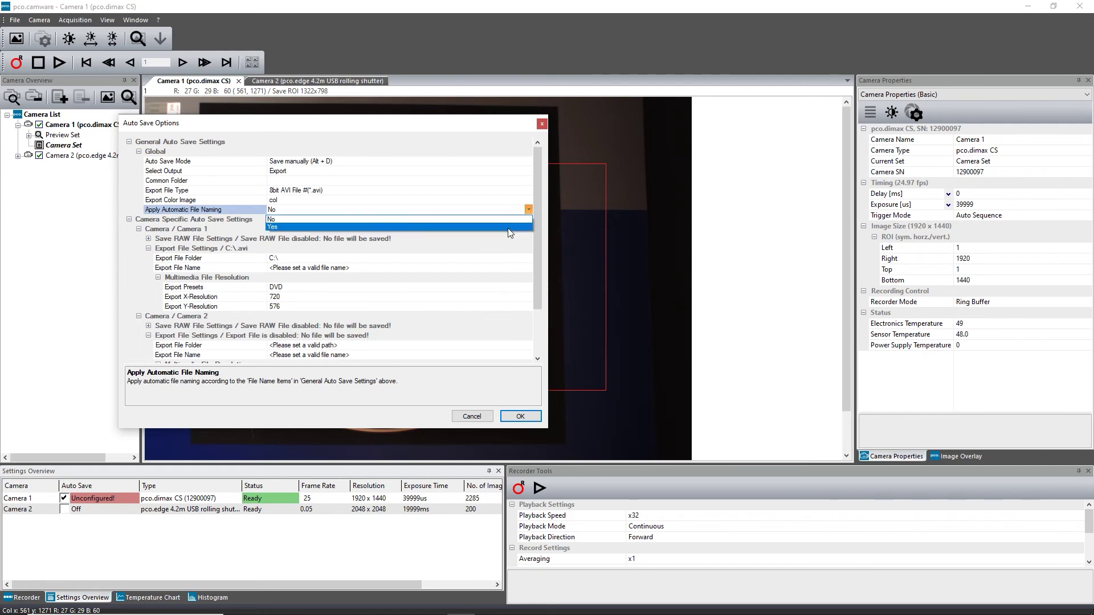
{"action": "left_click", "coordinate": [509, 228]}
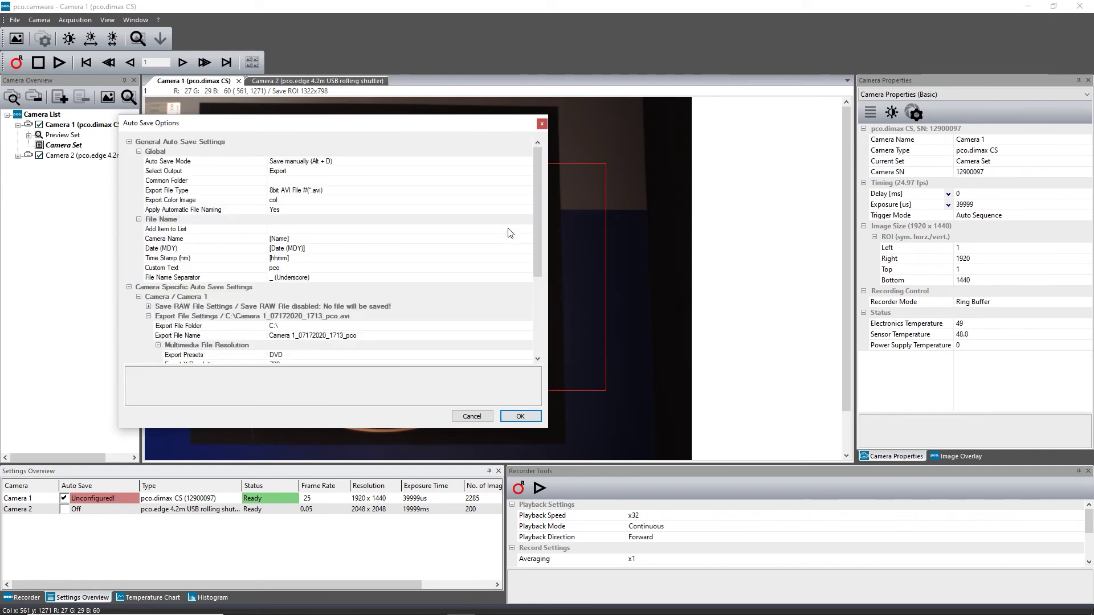
Step: Confirm the Auto Save Options with OK
{"action": "left_click", "coordinate": [522, 417]}
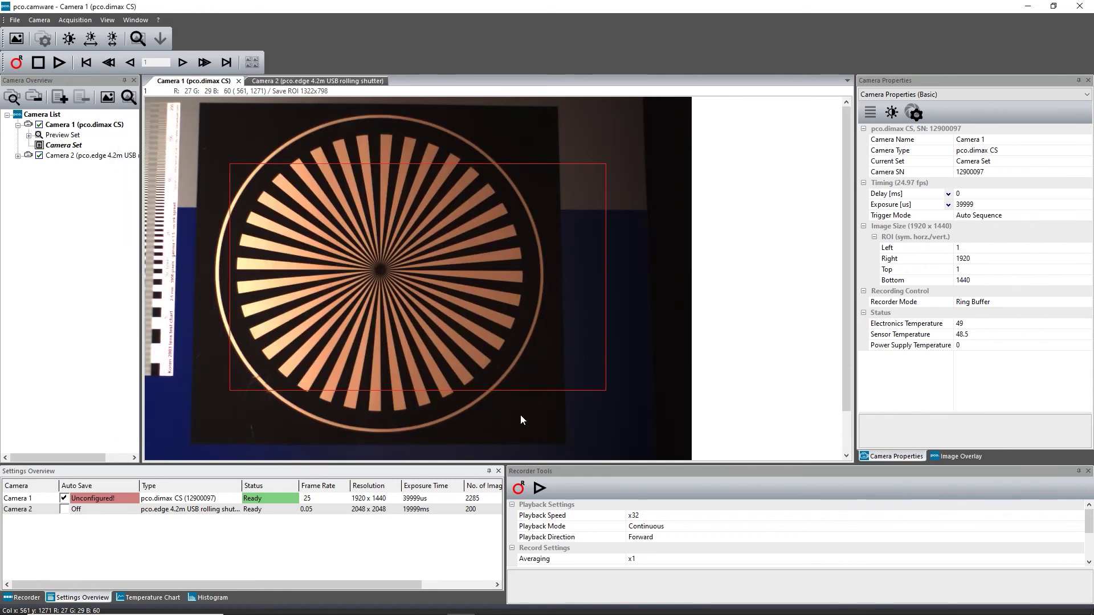